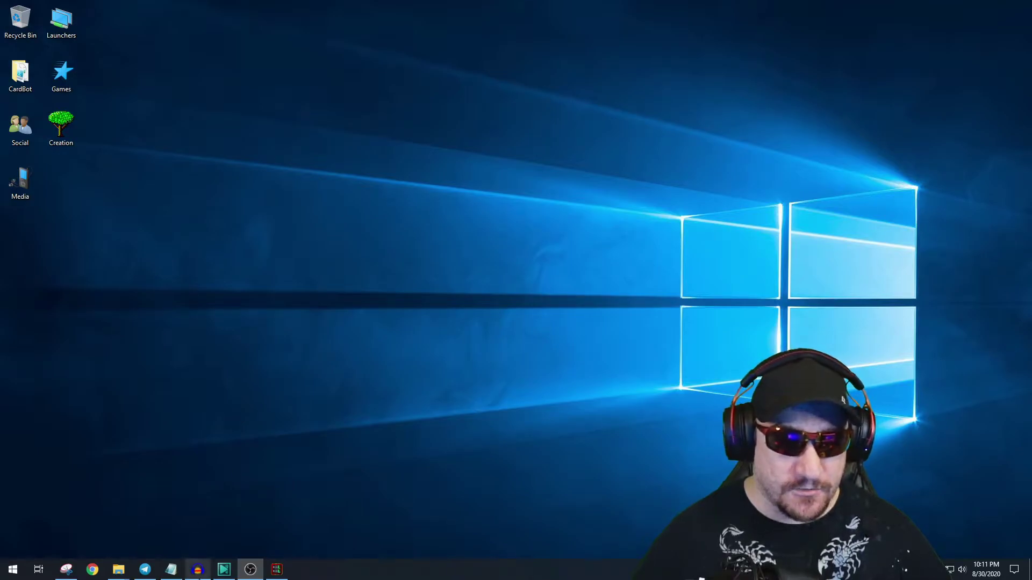
# Step: Bring Audacity back from the taskbar, maximize it, then return it to its smaller size
pyautogui.click(199, 571)
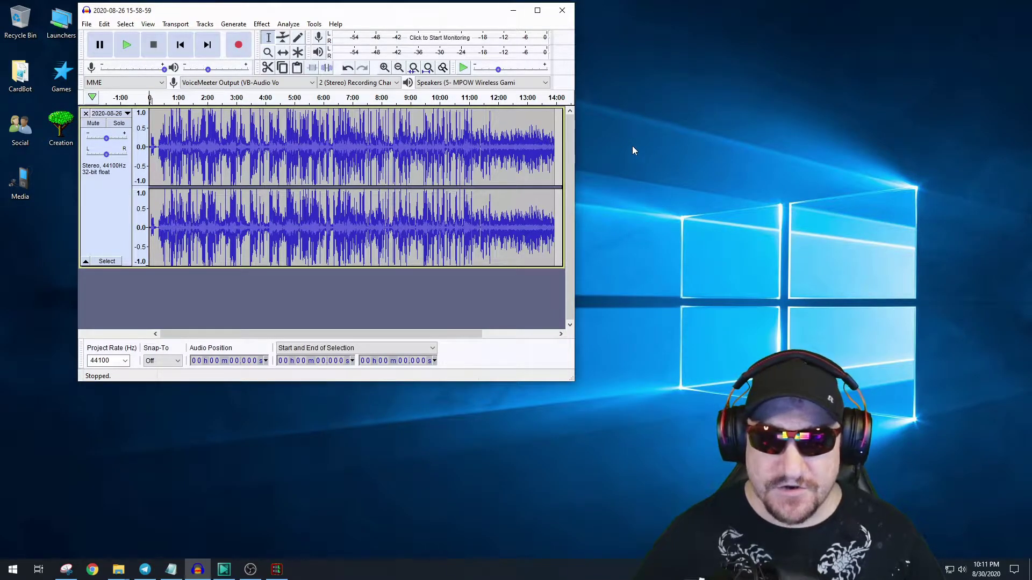
pyautogui.click(536, 10)
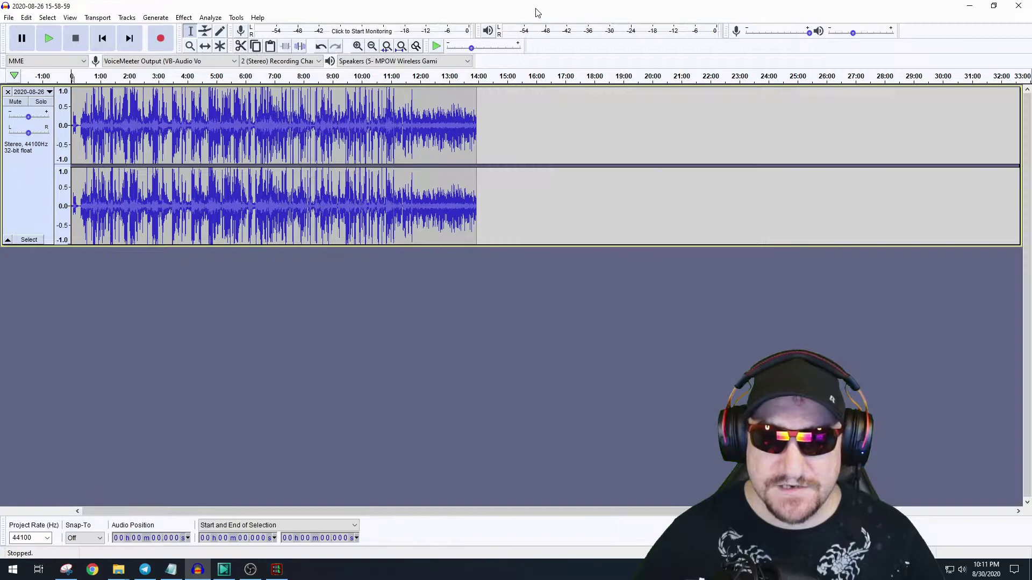
pyautogui.click(993, 6)
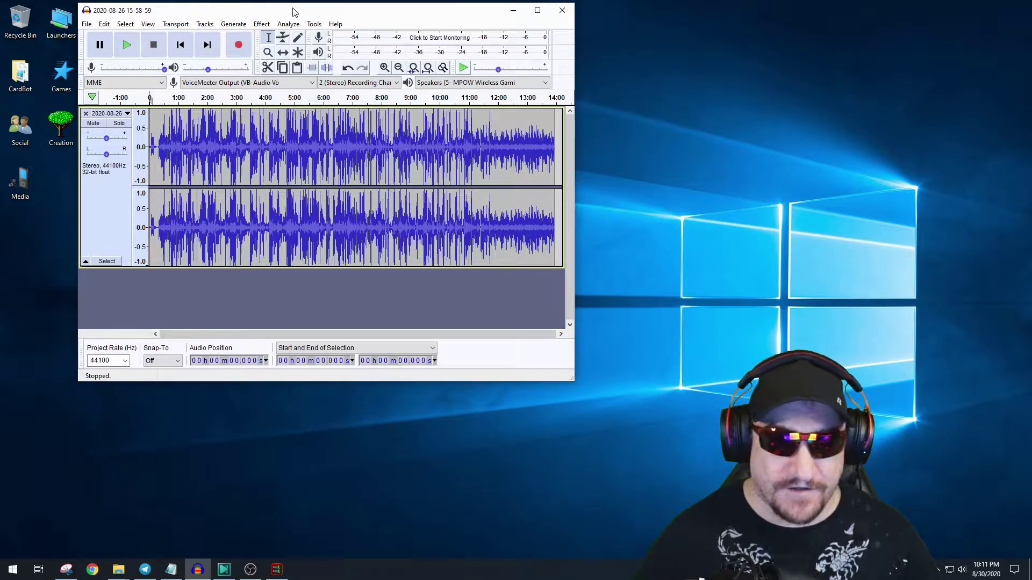
# Step: Look through the File > Import submenu, then close the menus without importing anything
pyautogui.click(87, 24)
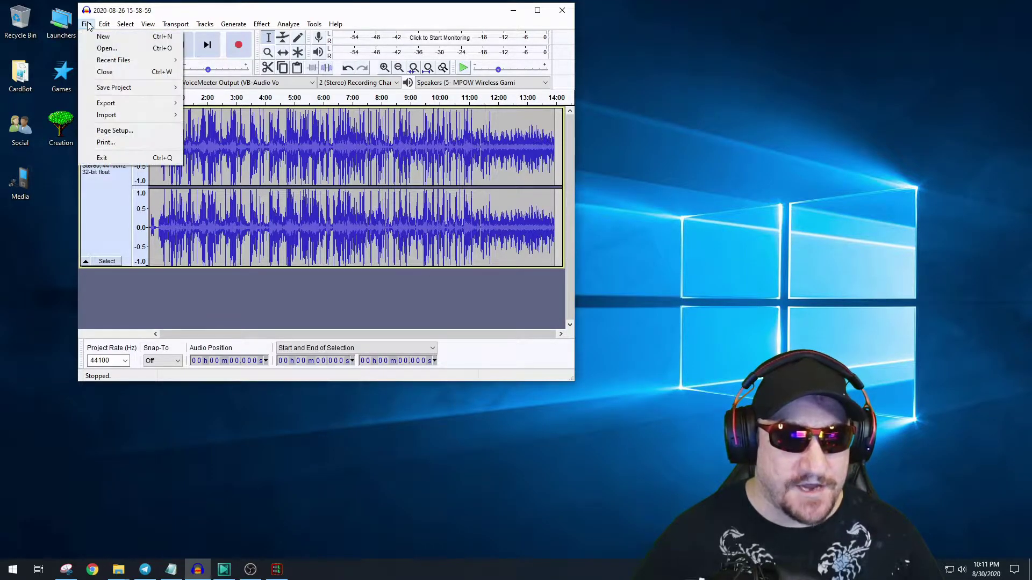
pyautogui.moveTo(124, 115)
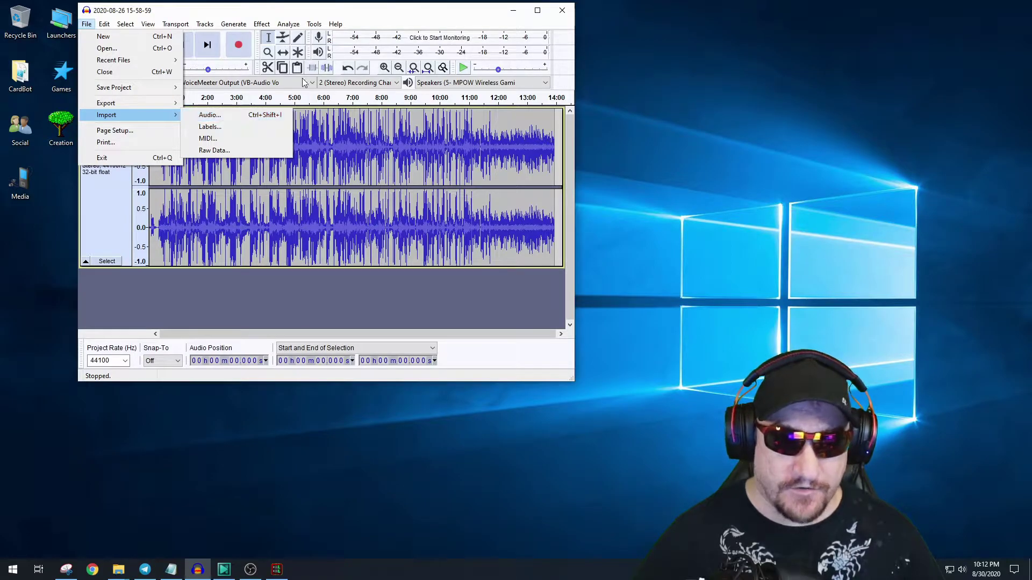
pyautogui.click(421, 10)
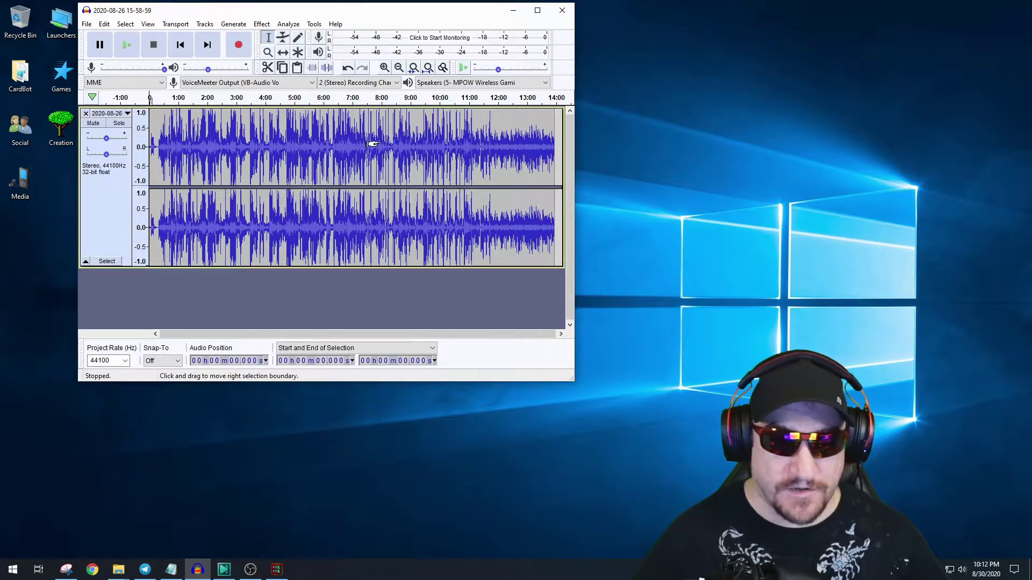
# Step: Select the whole game track and apply Compressor with -12 dB threshold and 2:1 ratio
pyautogui.hotkey('ctrl', 'a')
pyautogui.click(314, 23)
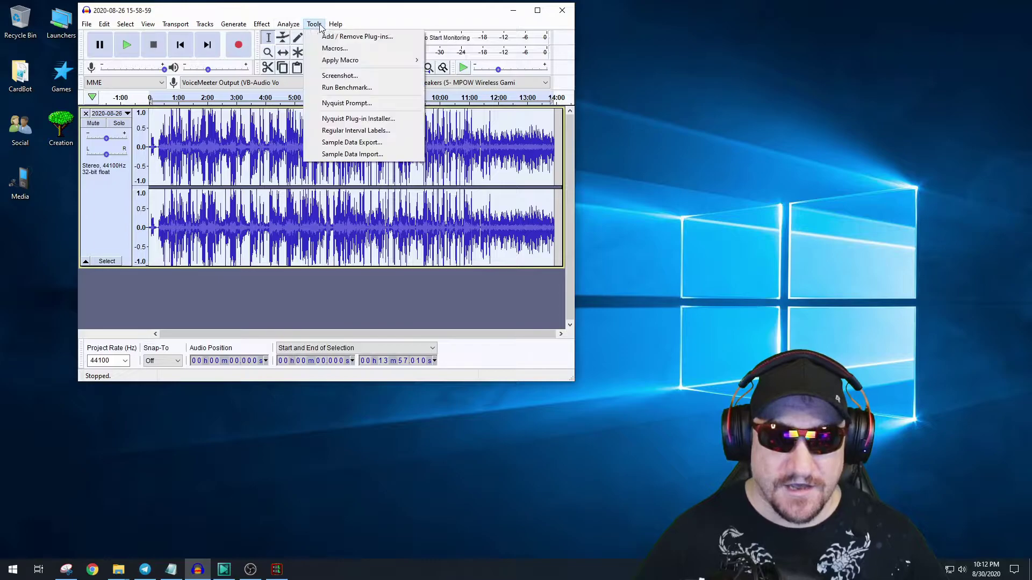
pyautogui.moveTo(287, 29)
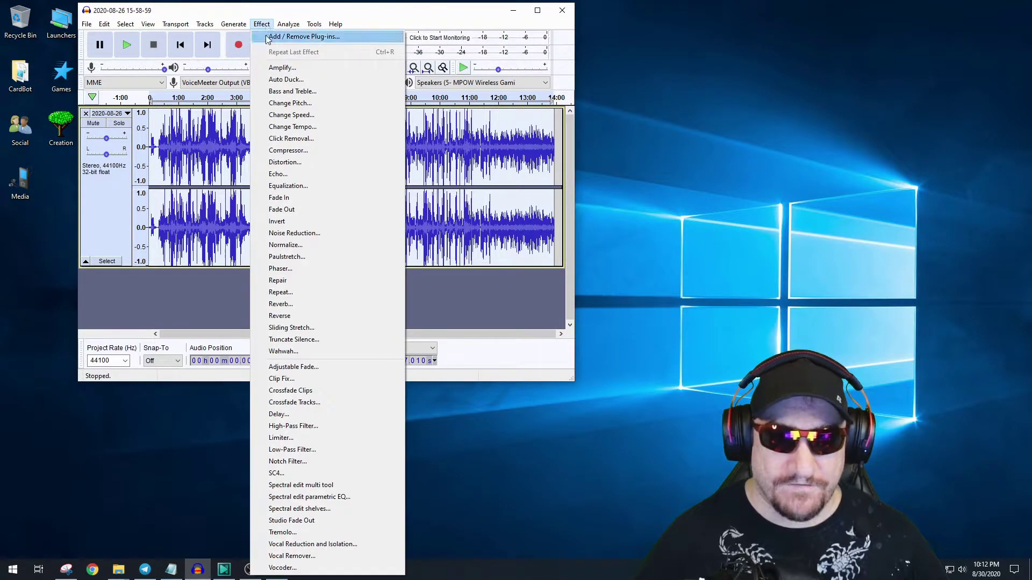
pyautogui.click(283, 151)
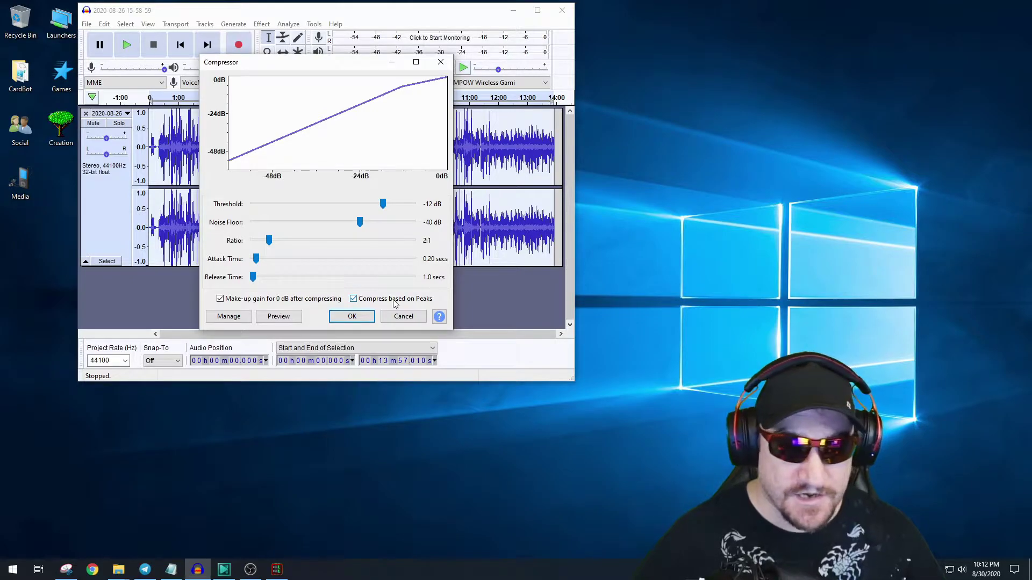
pyautogui.click(352, 317)
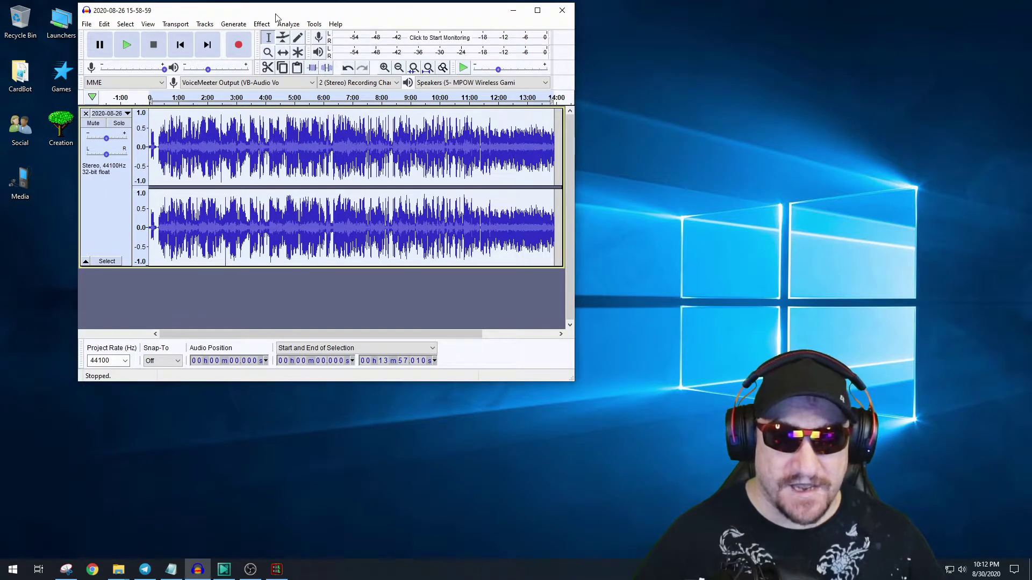
# Step: Apply a second Compressor pass at 2:1 and -12 dB to the whole track
pyautogui.click(263, 23)
pyautogui.click(301, 148)
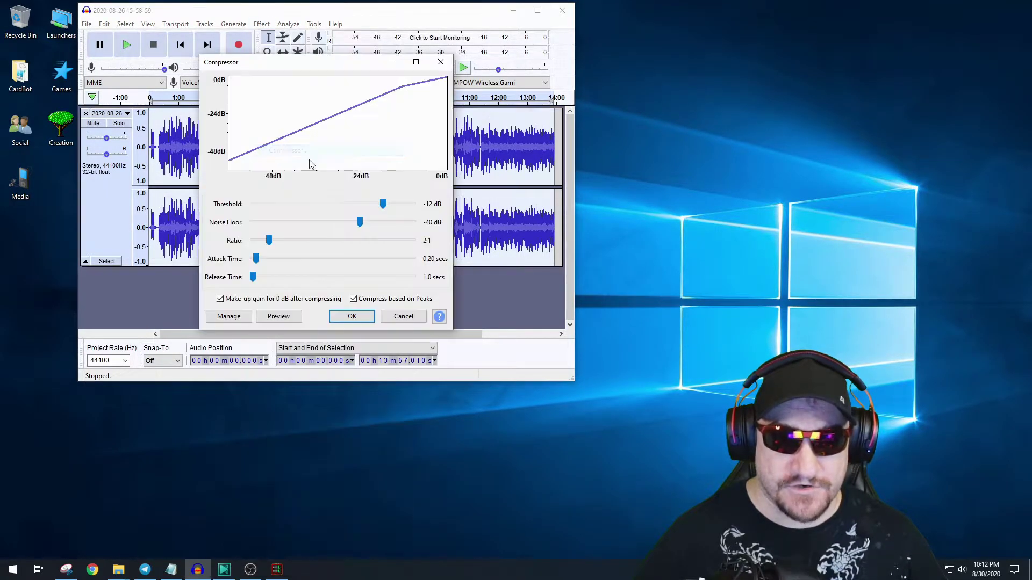
pyautogui.click(347, 316)
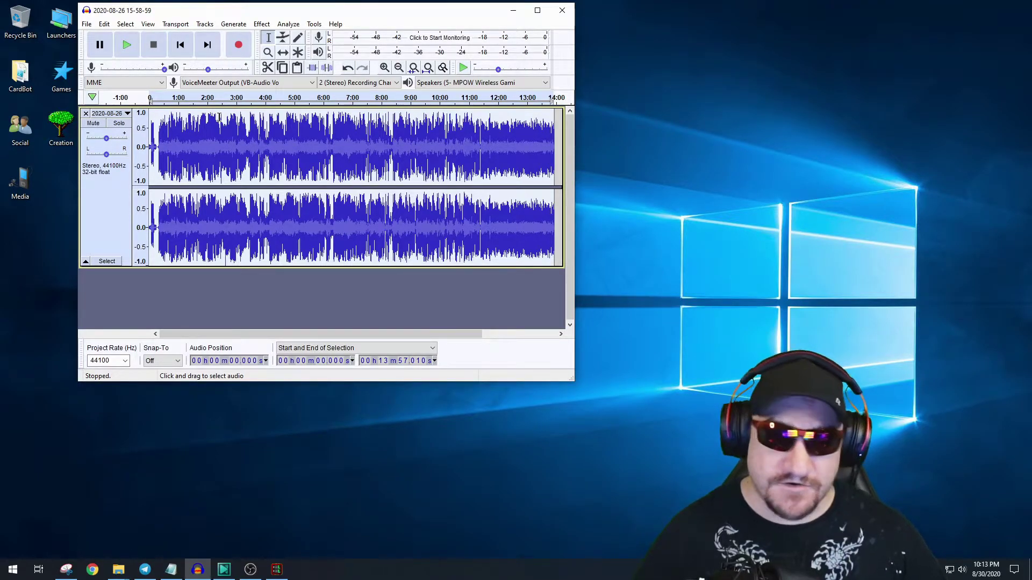
# Step: Apply a third Compressor pass with the same 2:1, -12 dB settings
pyautogui.click(262, 23)
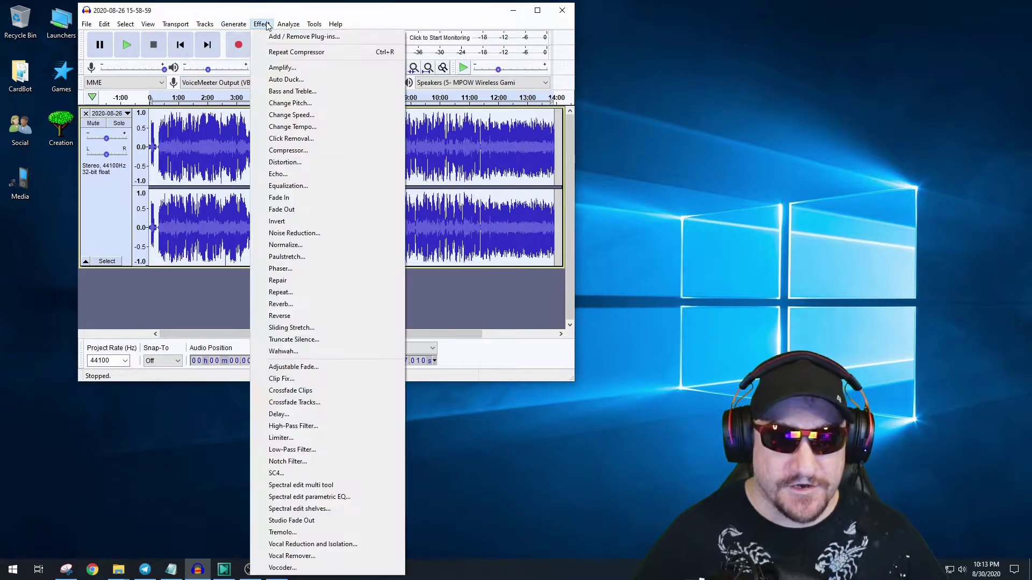
pyautogui.click(299, 150)
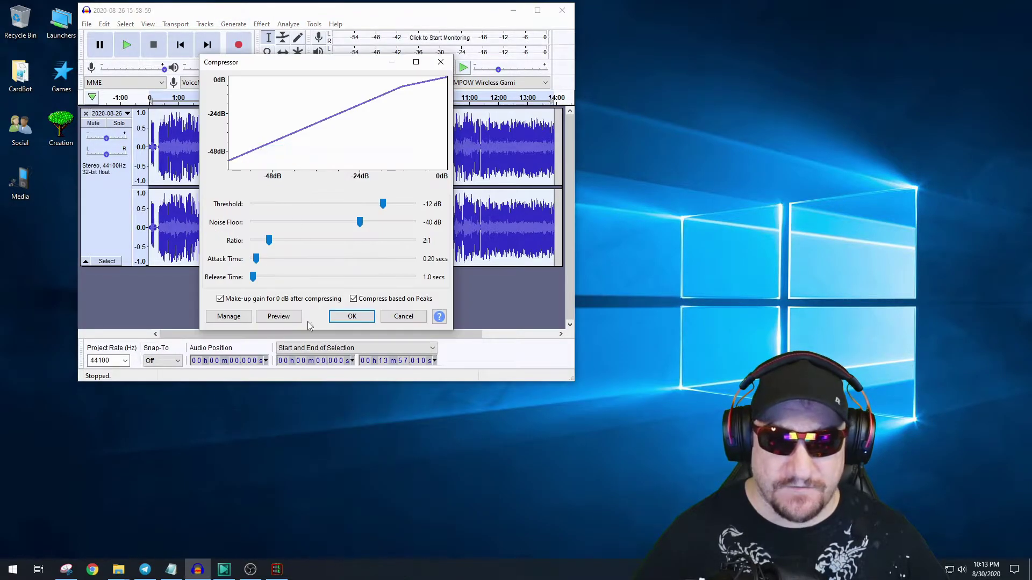
pyautogui.click(352, 317)
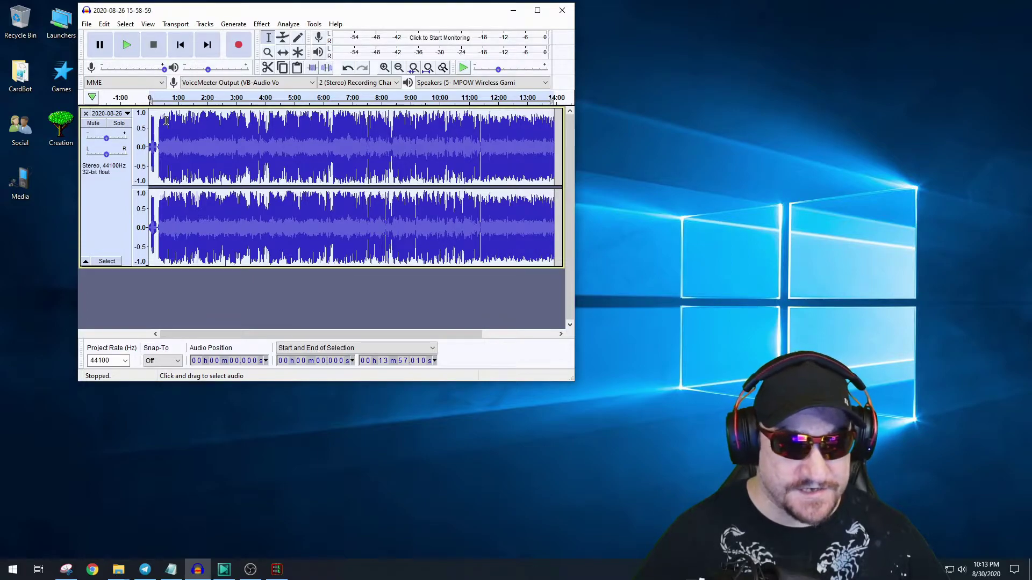
# Step: Set the play position to 35.523 s and browse the File > Export options, then close the menus
pyautogui.click(166, 121)
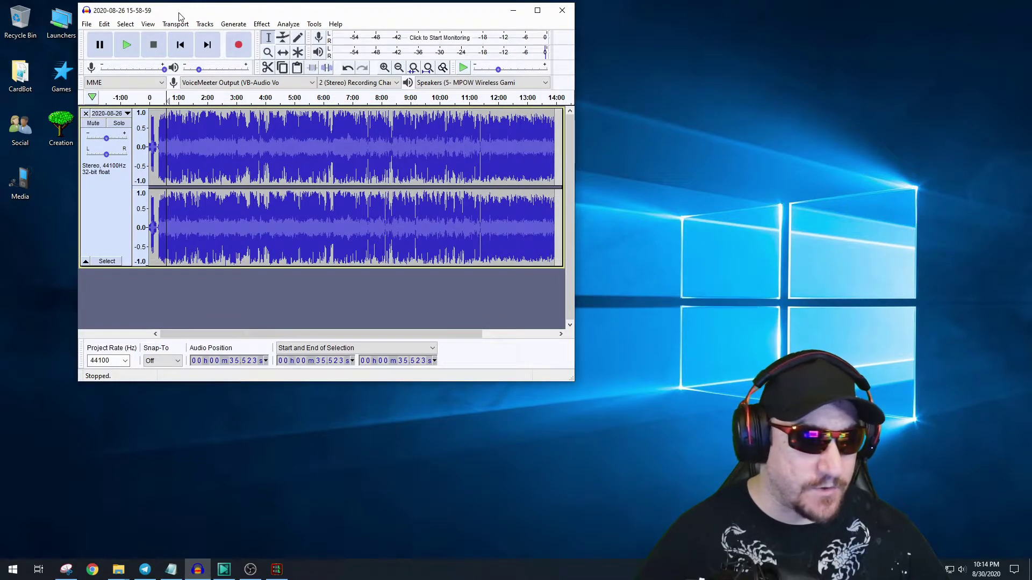
pyautogui.click(86, 24)
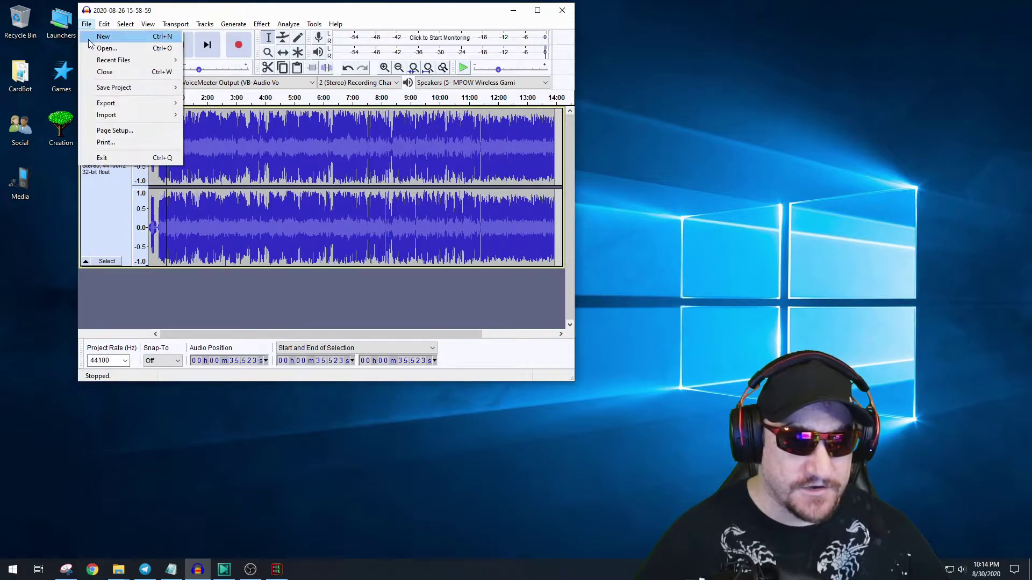
pyautogui.moveTo(110, 104)
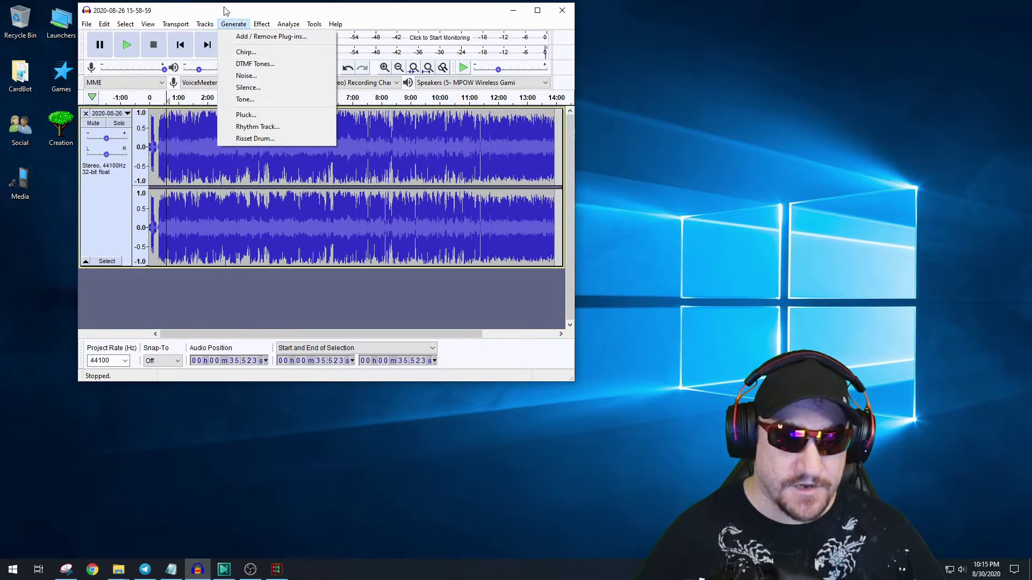
pyautogui.click(370, 24)
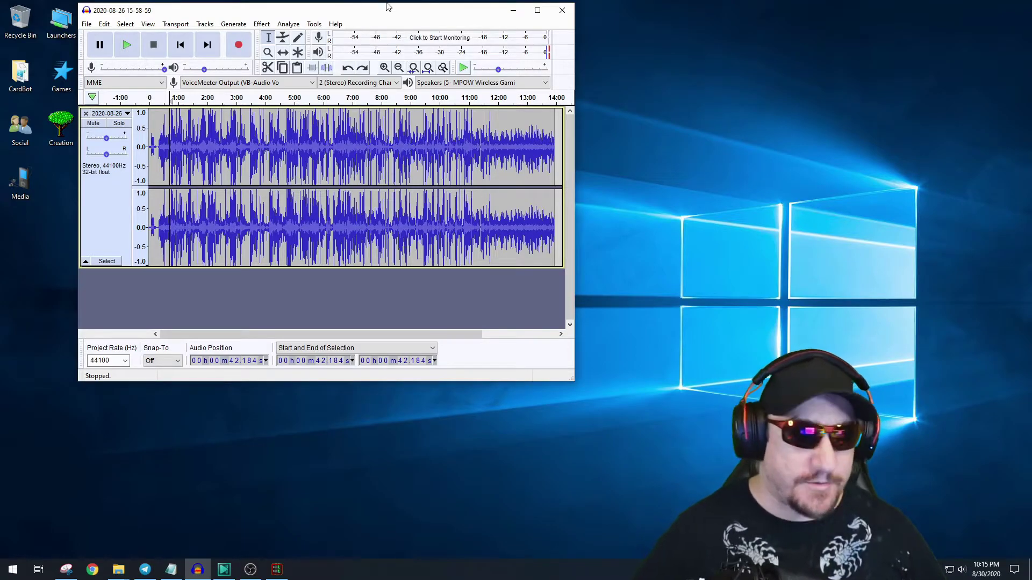
# Step: Minimize Audacity and bring OBS Studio to the front
pyautogui.click(512, 12)
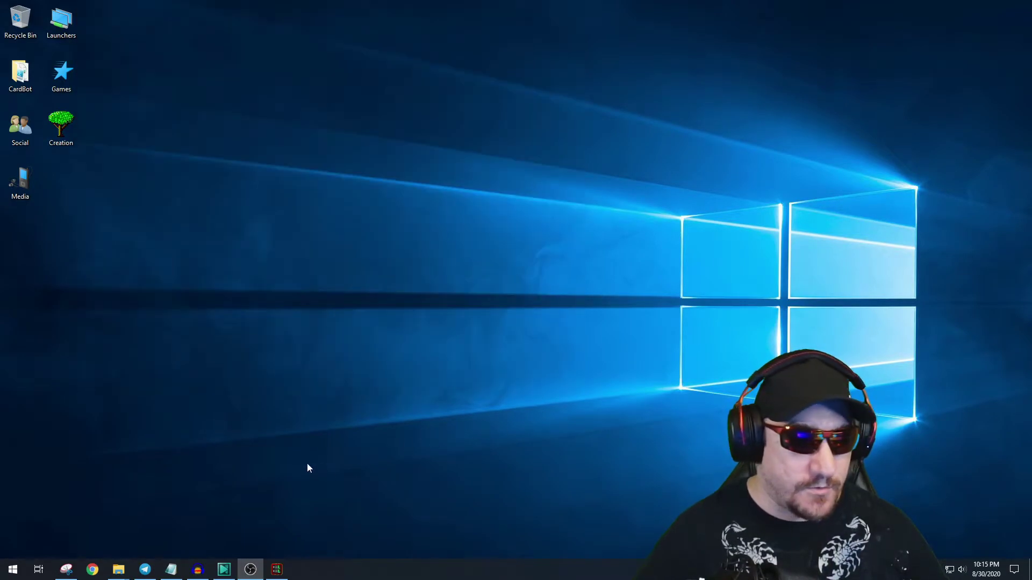
pyautogui.click(250, 569)
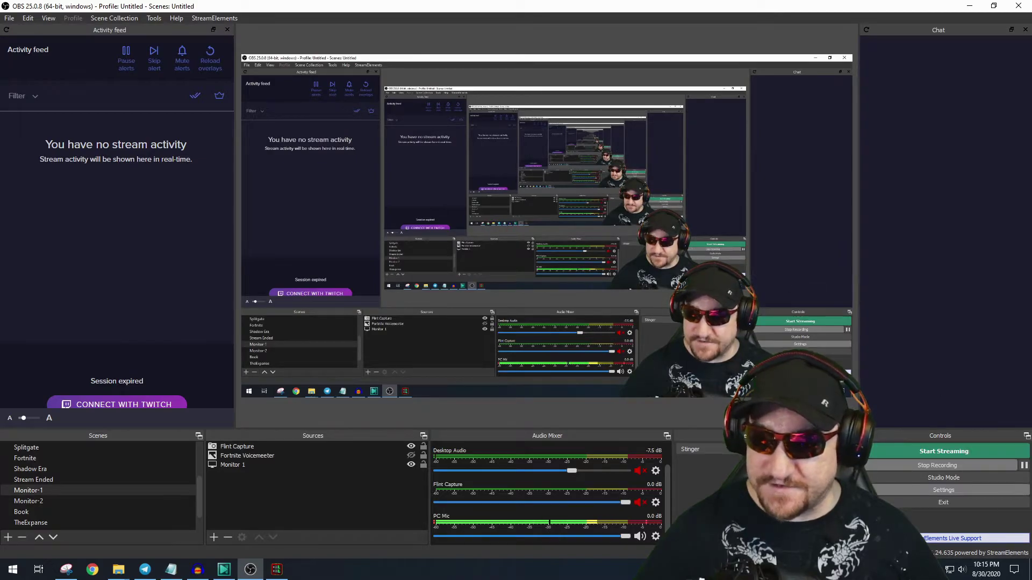
pyautogui.click(878, 491)
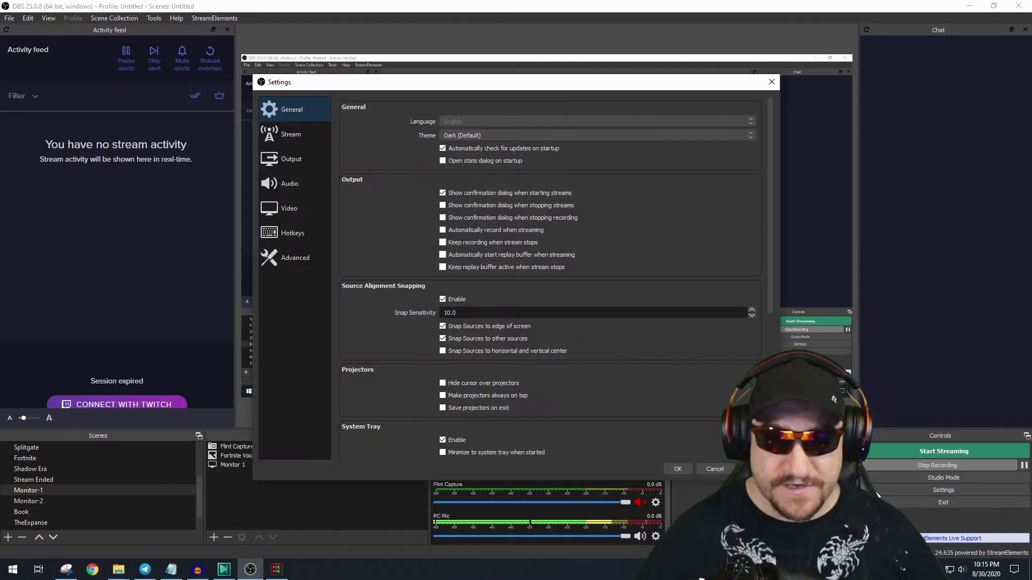
pyautogui.click(284, 185)
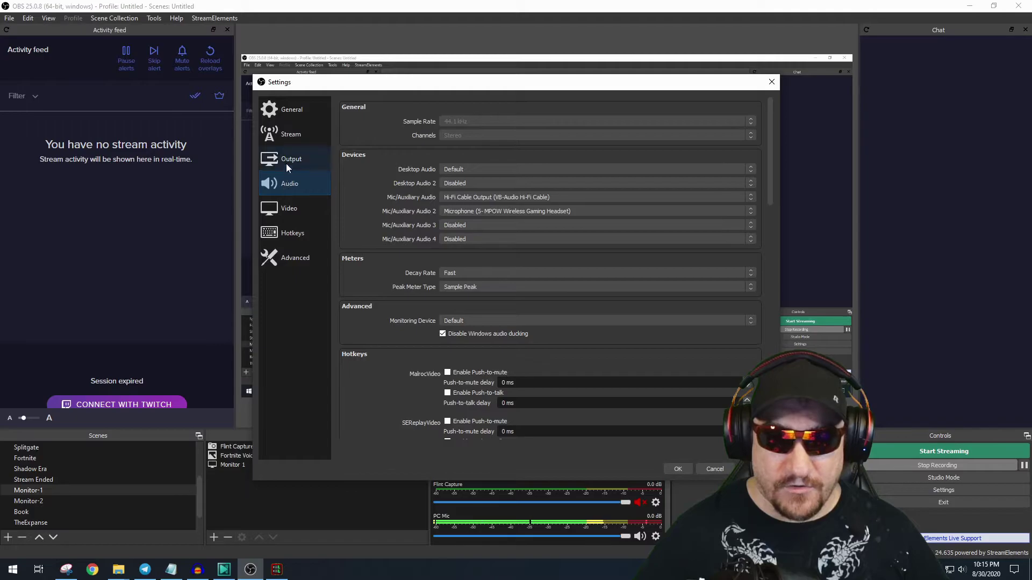
pyautogui.click(288, 159)
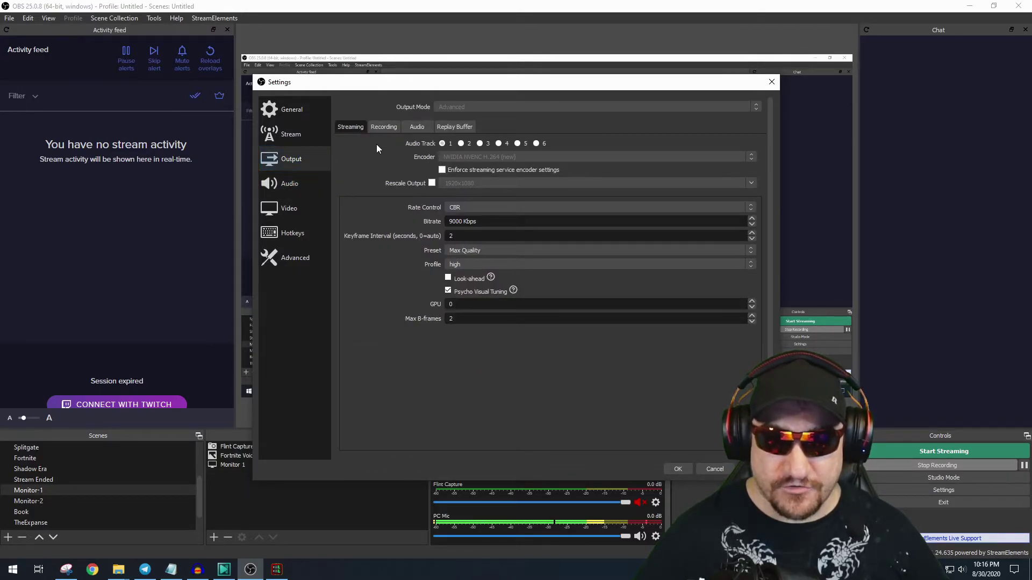
pyautogui.click(381, 126)
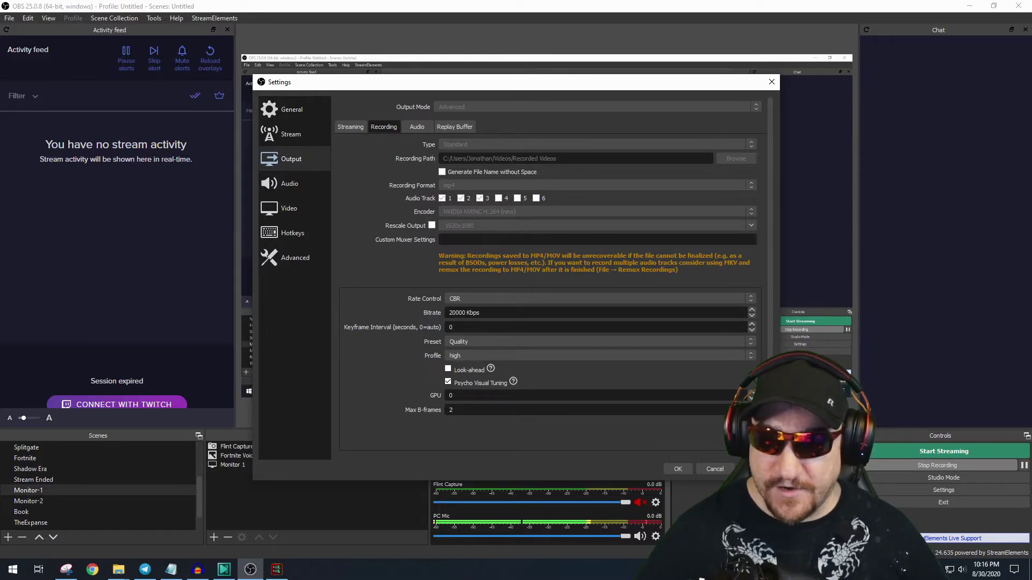
pyautogui.click(677, 469)
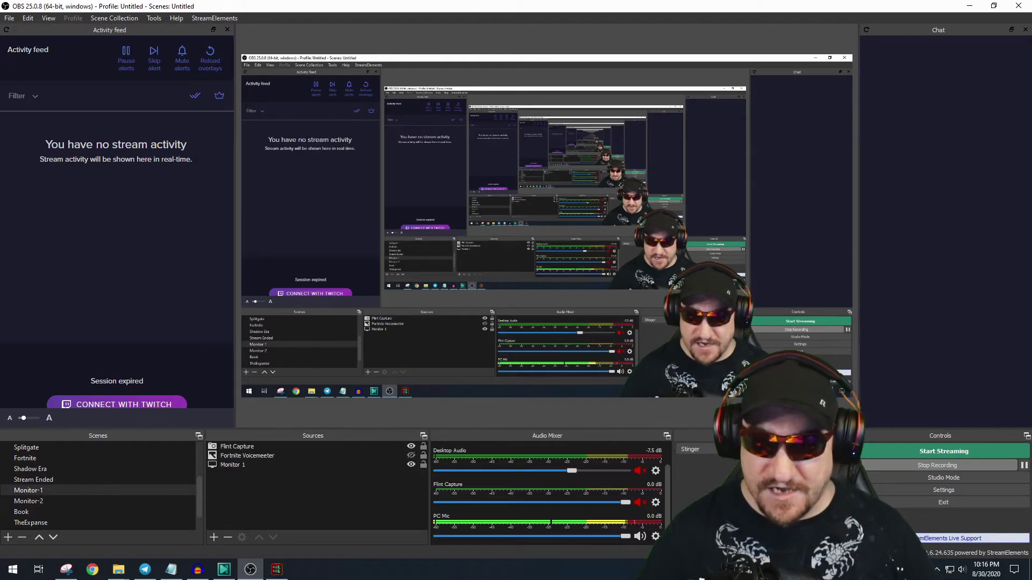
# Step: Open the Audio Mixer dock's context menu
pyautogui.rightClick(660, 535)
# Step: Open Advanced Audio Properties and add Track 2 to Desktop Audio's routing
pyautogui.click(694, 529)
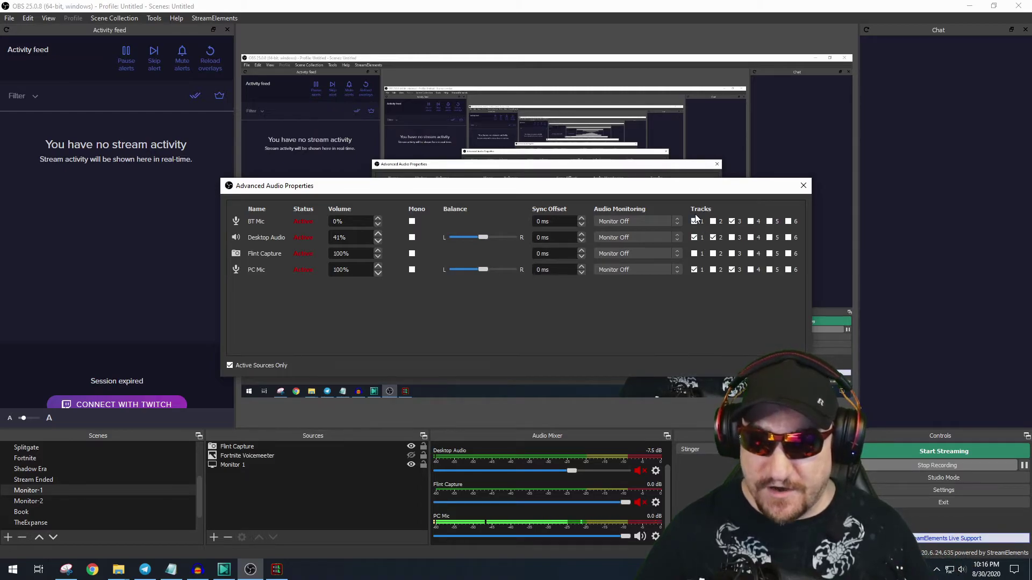
pyautogui.click(713, 237)
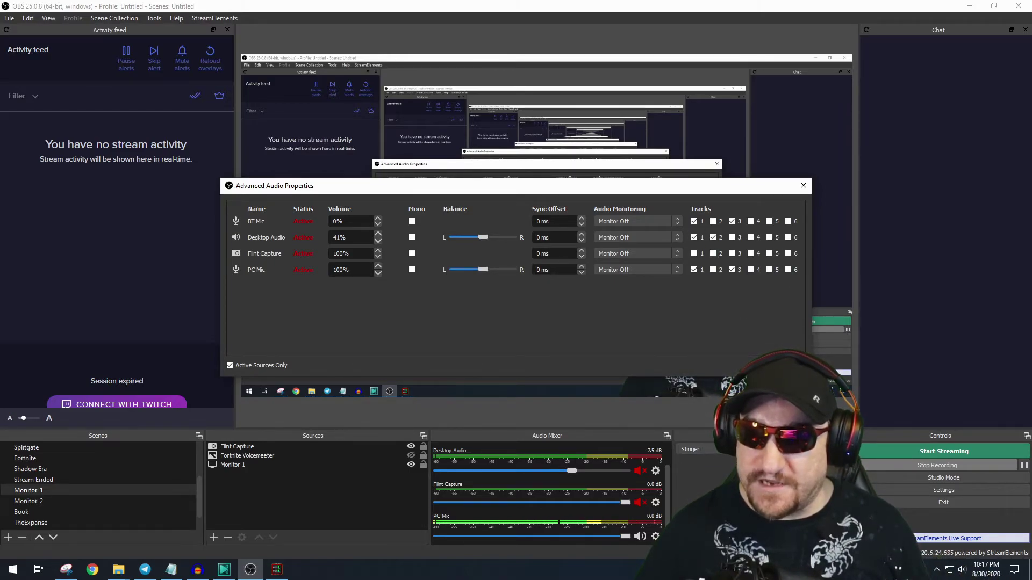
# Step: Close the audio properties, minimize OBS, switch to VSDC and select the Layer 1 gameplay clip
pyautogui.press('Escape')
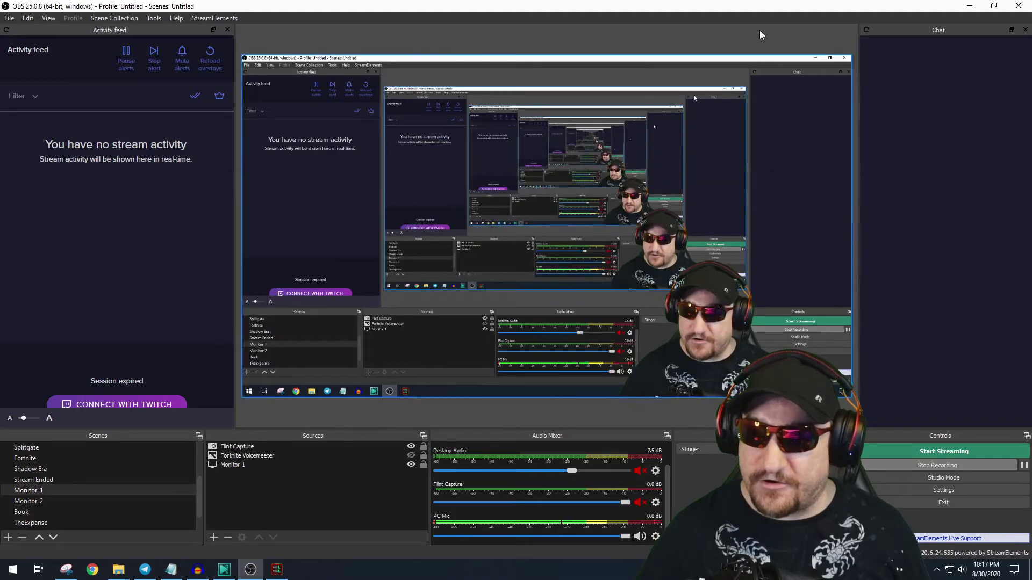
pyautogui.click(969, 9)
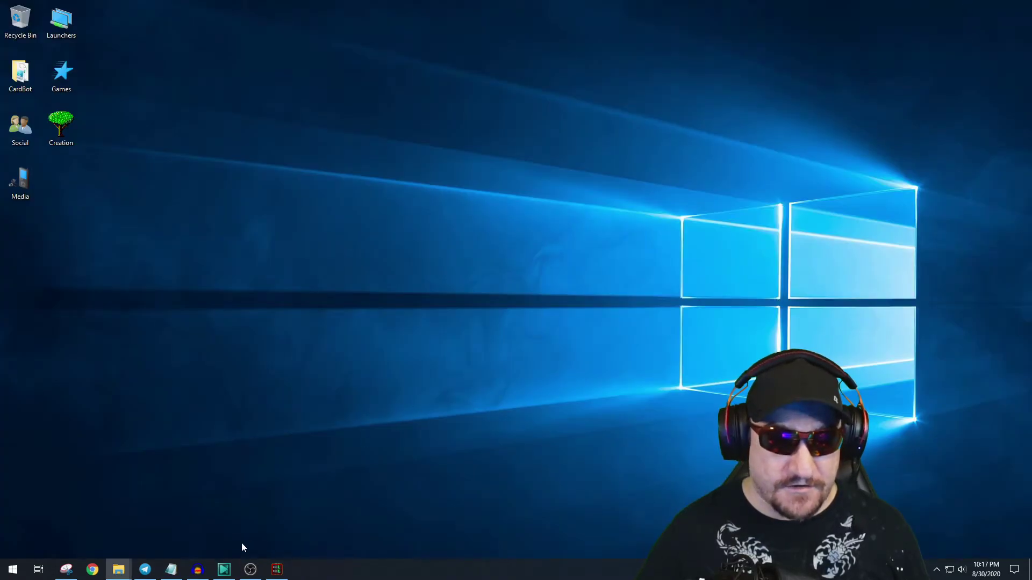
pyautogui.click(223, 570)
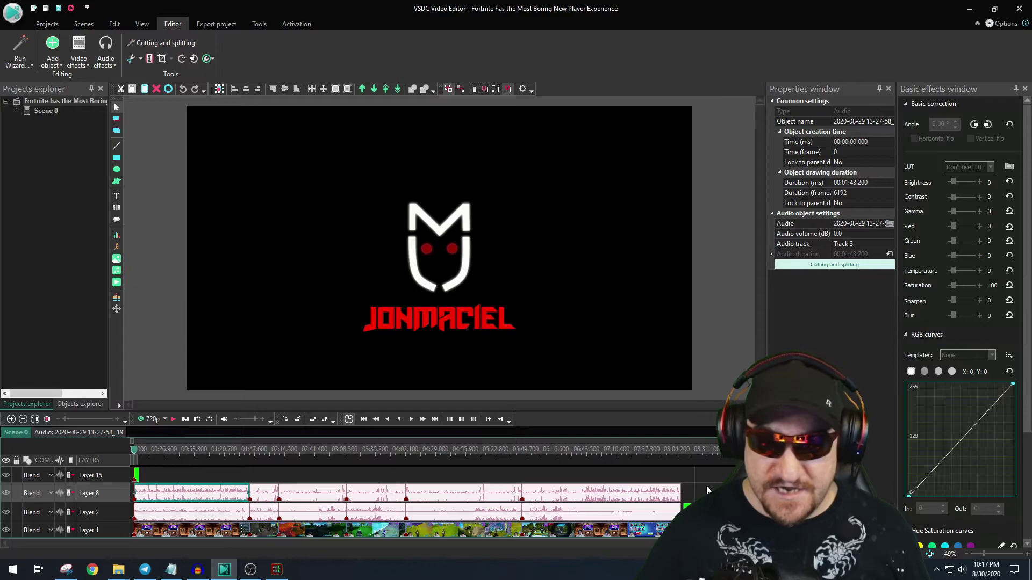
pyautogui.click(181, 538)
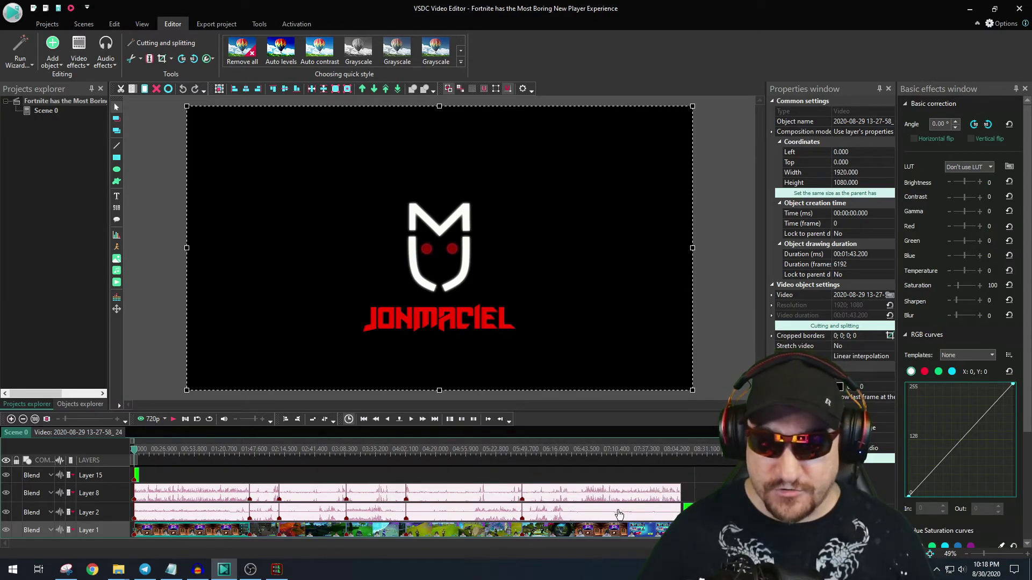
pyautogui.click(180, 508)
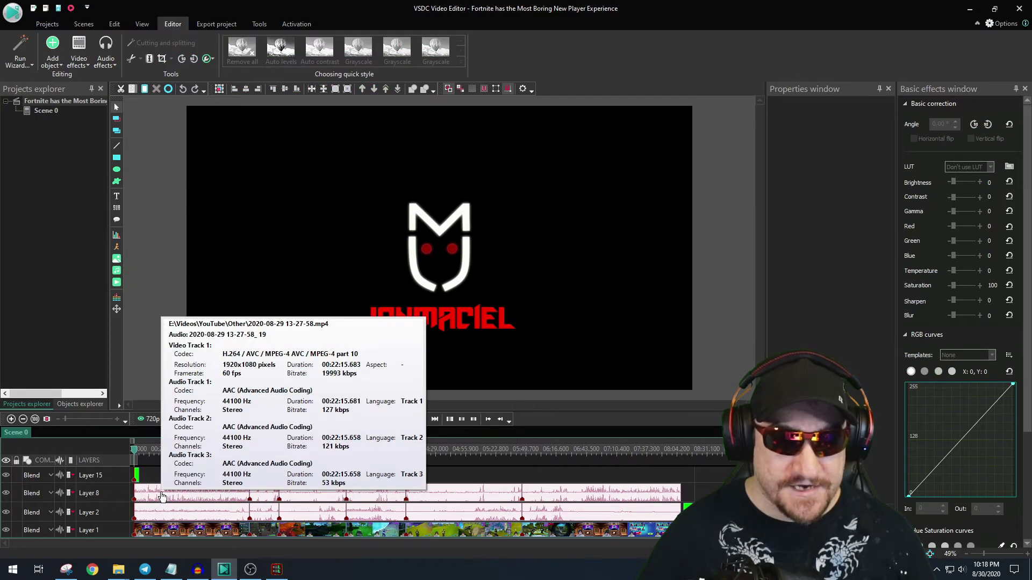
pyautogui.click(162, 496)
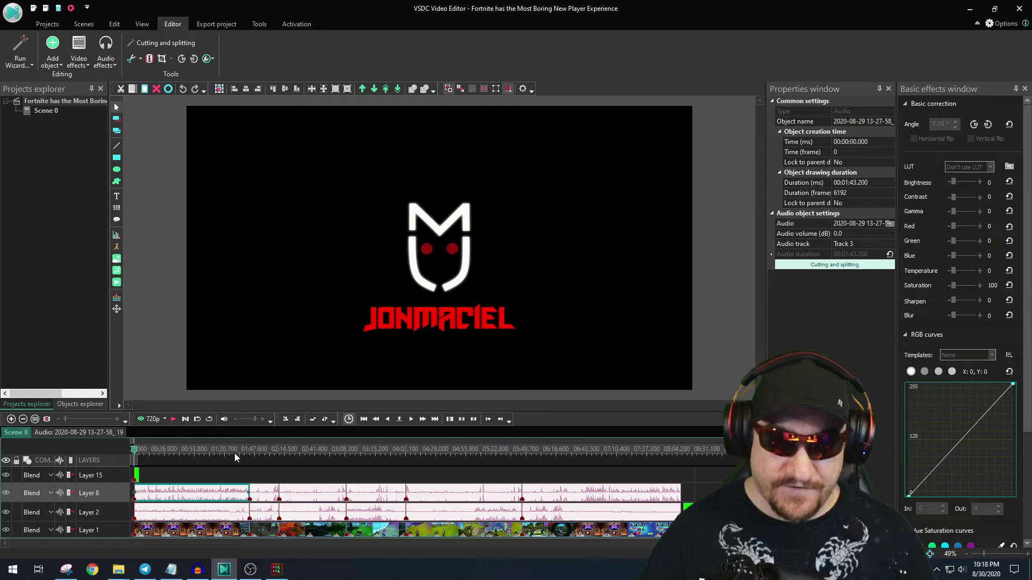
pyautogui.click(202, 519)
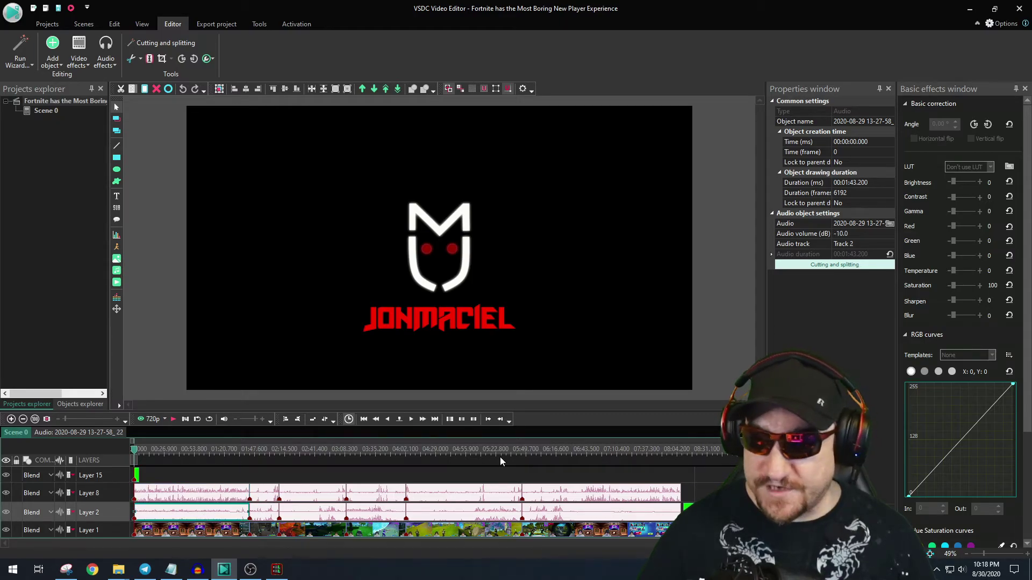
pyautogui.click(890, 245)
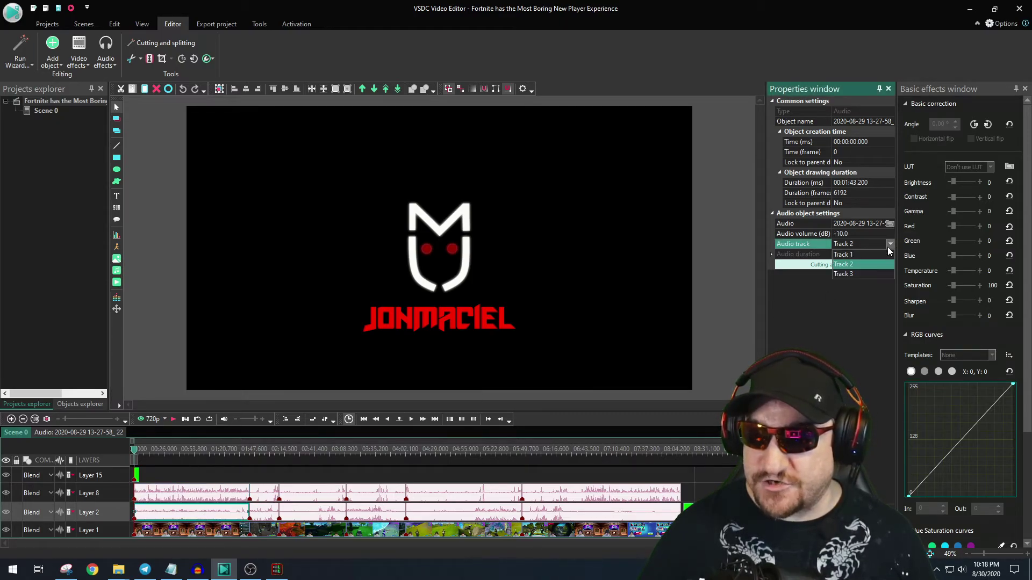
pyautogui.click(851, 265)
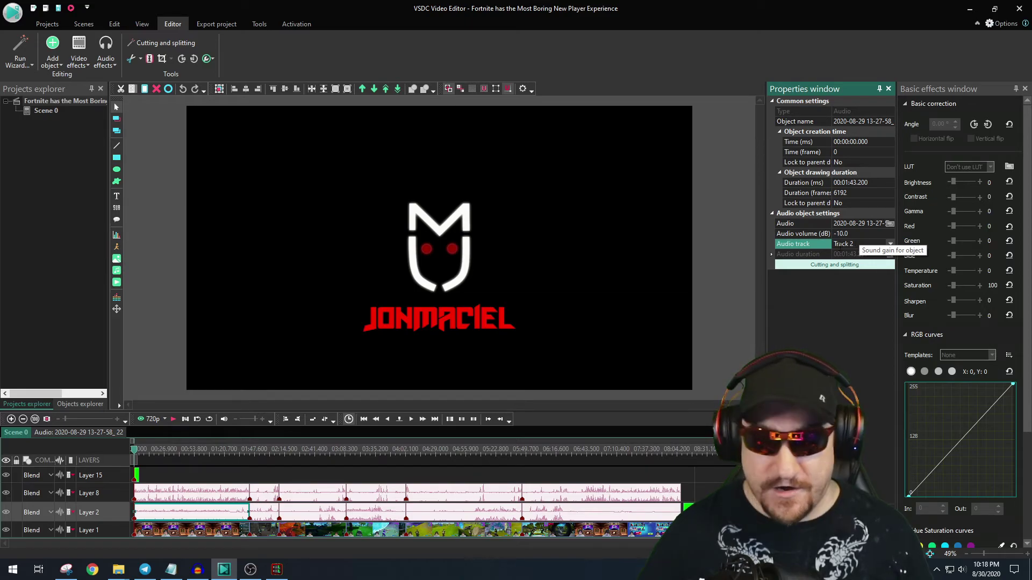
pyautogui.click(194, 495)
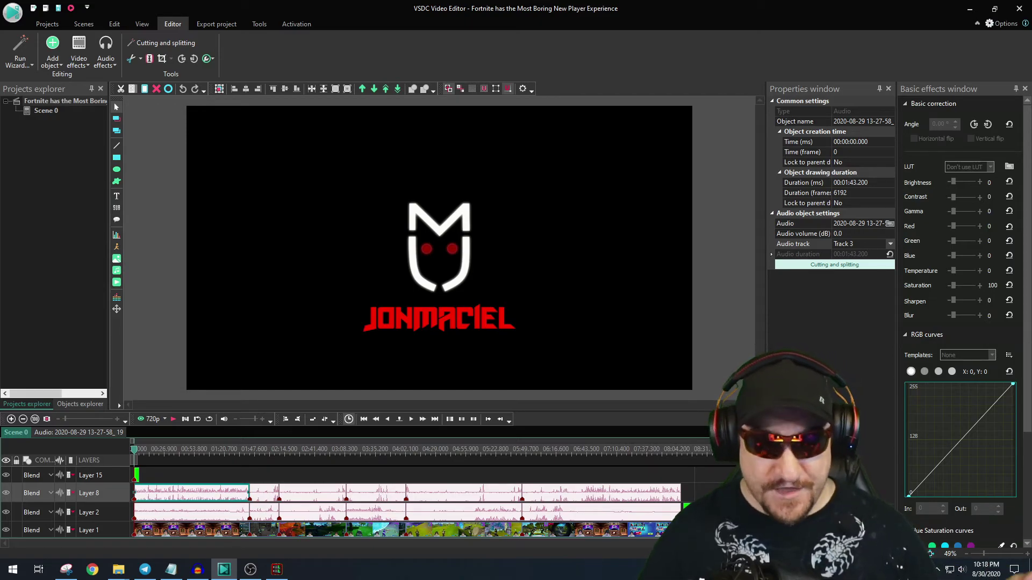
pyautogui.click(208, 517)
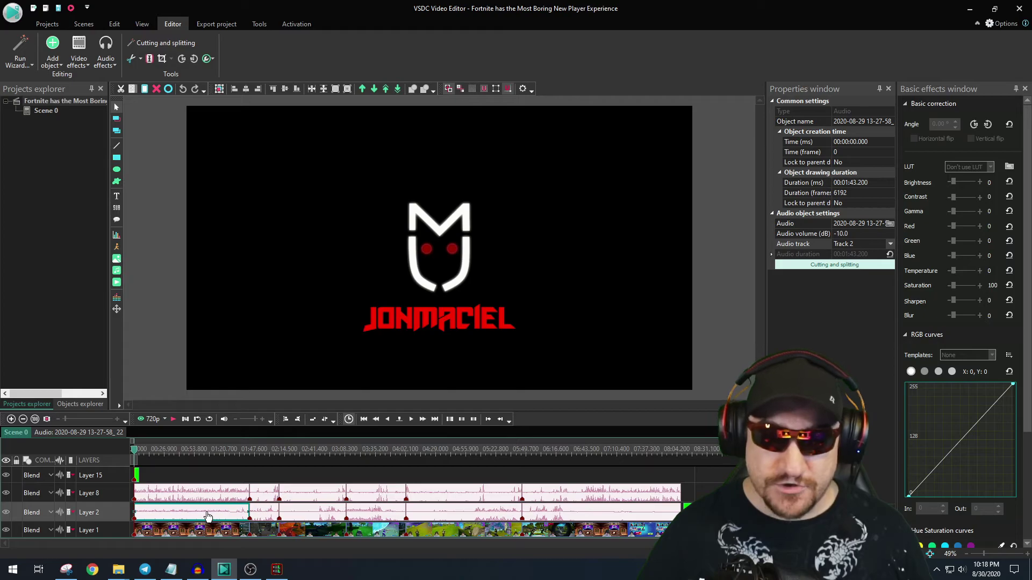
pyautogui.click(223, 489)
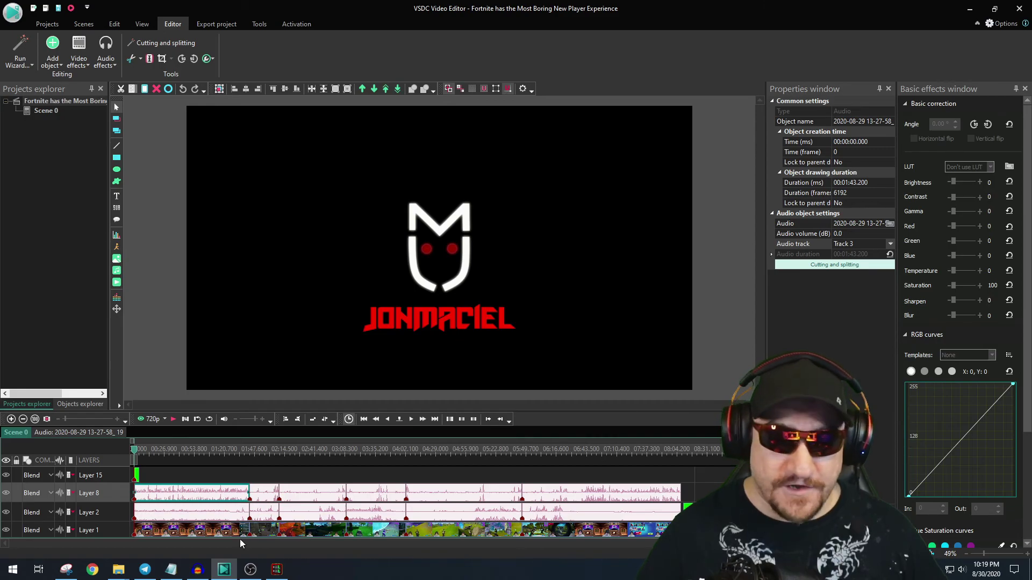
pyautogui.click(198, 569)
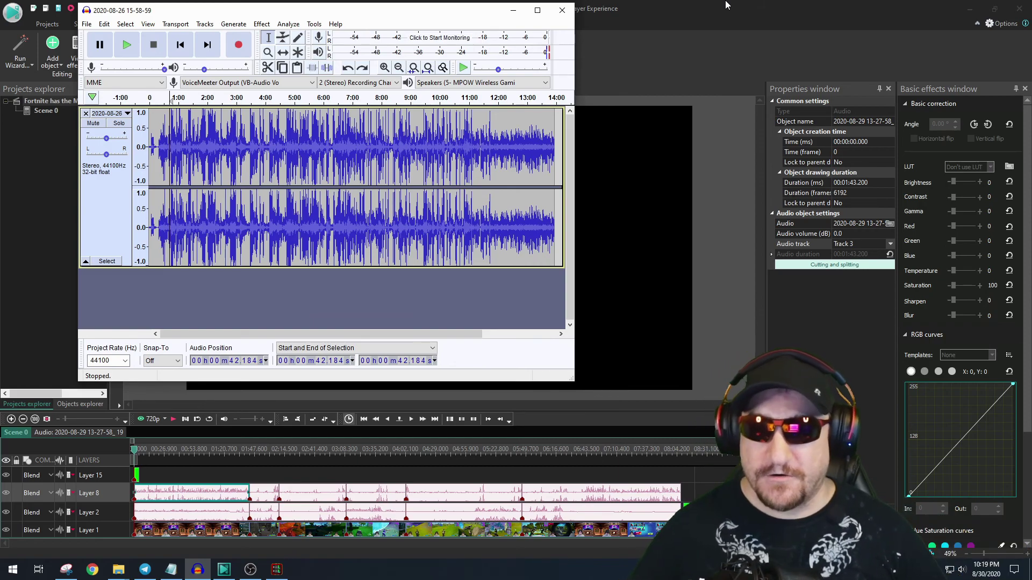
pyautogui.click(693, 5)
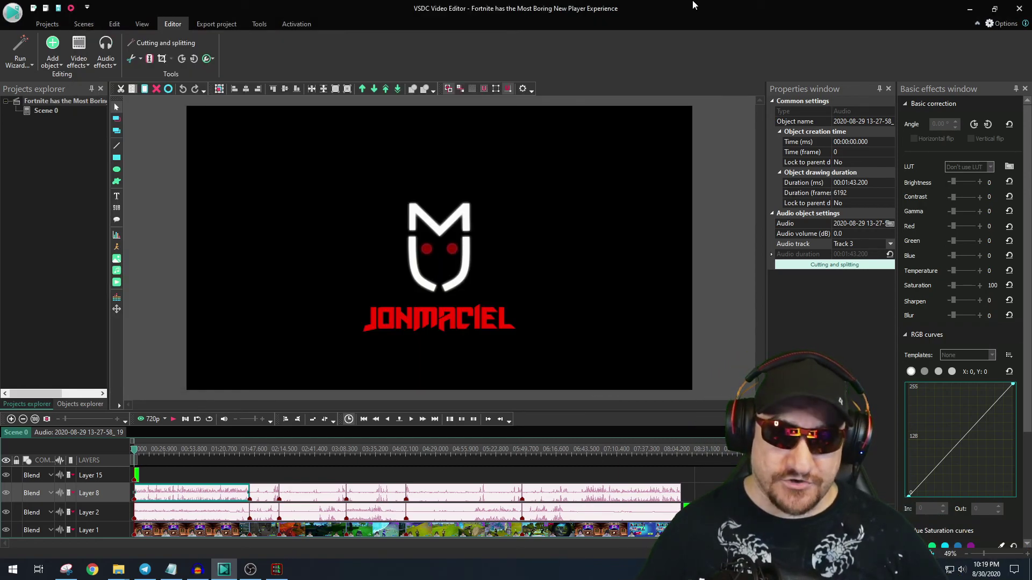